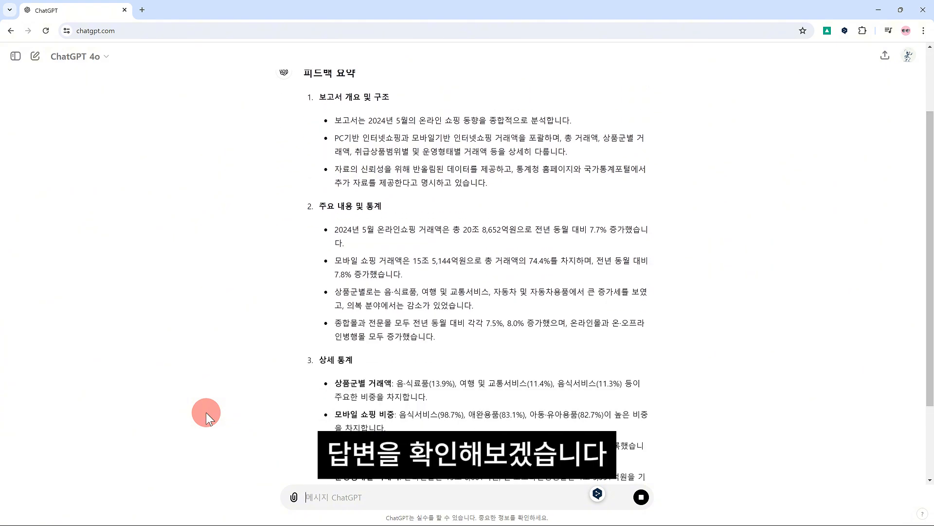
Step: Read through the feedback summary of the May 2024 online shopping report, from its overview to the overall opinion
scroll(507, 299, "down", 3)
scroll(507, 302, "up", 4)
scroll(507, 312, "down", 4)
scroll(506, 315, "down", 3)
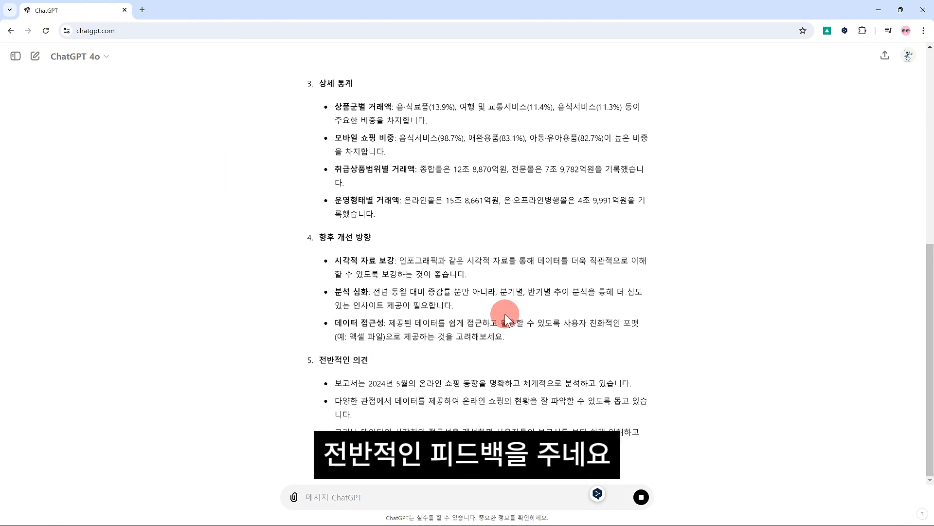
scroll(504, 313, "up", 8)
scroll(525, 319, "down", 7)
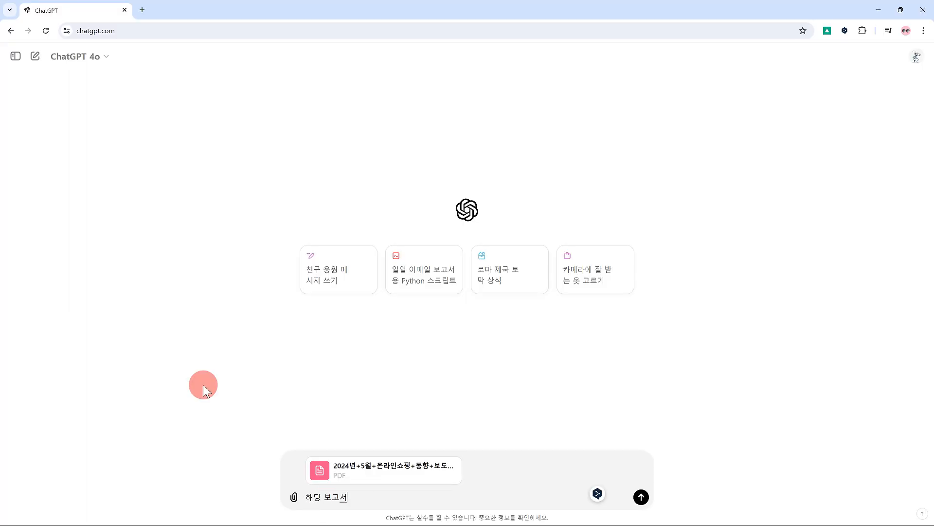
Step: Write the prompt lines "해당 보고서에 대해 피드백 해줘" and "피드백은 아래와 같은 포맷으로 해줘" for the attached PDF report
key("shift+Return")
type("피")
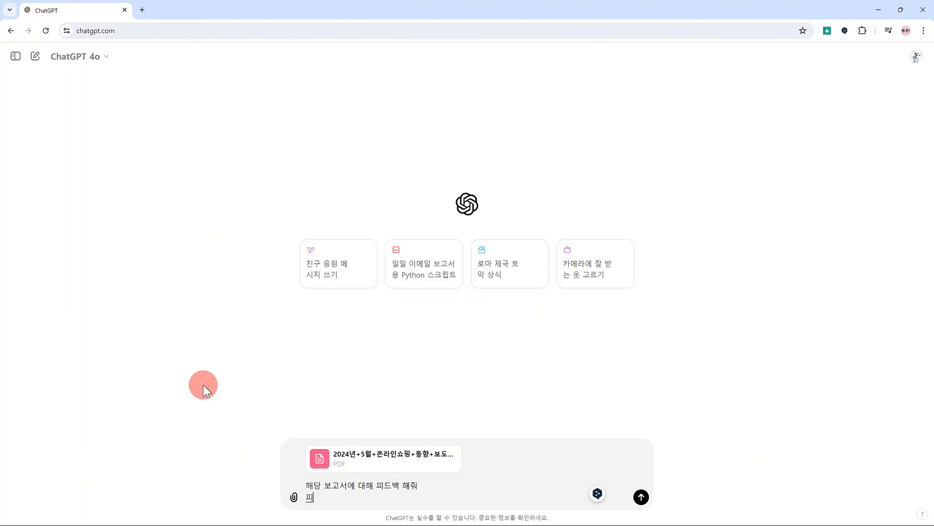
type("드백은 아래와 같은 포맷으로 해줘")
key("shift+Return")
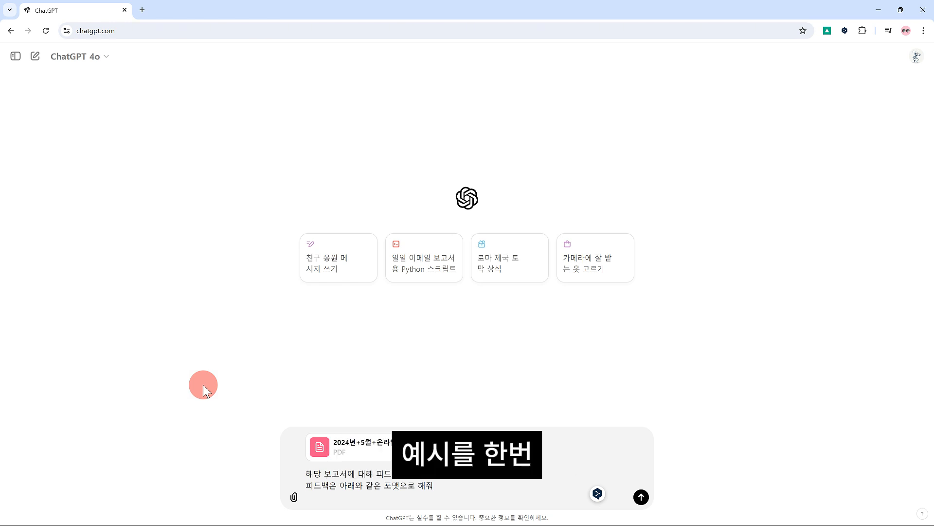
Step: Add the format lines "문제점 : 보고서의 내용의 문제점을 요약" and "해결책 : 문제점을 해결하기 위한 해결책 제시", and send the prompt
type("문제점")
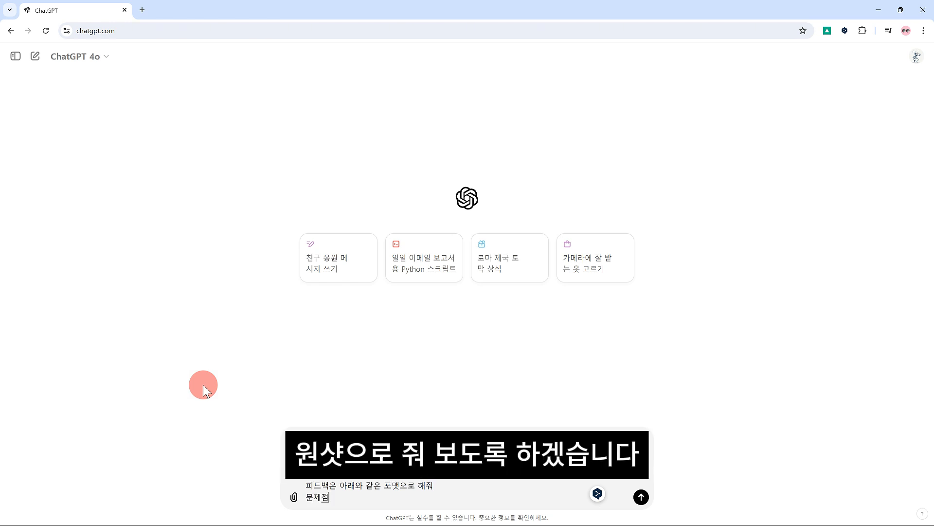
type(" : 보상")
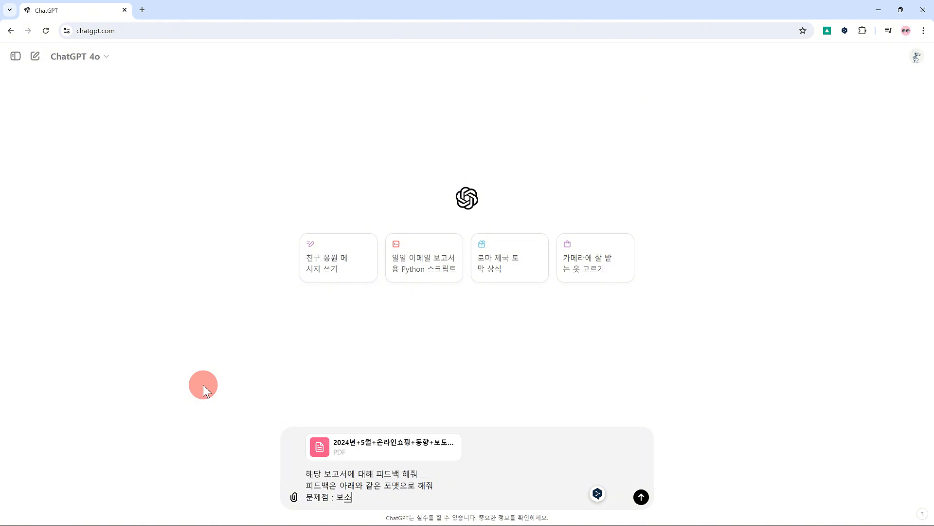
type("요약")
key("shift+Return")
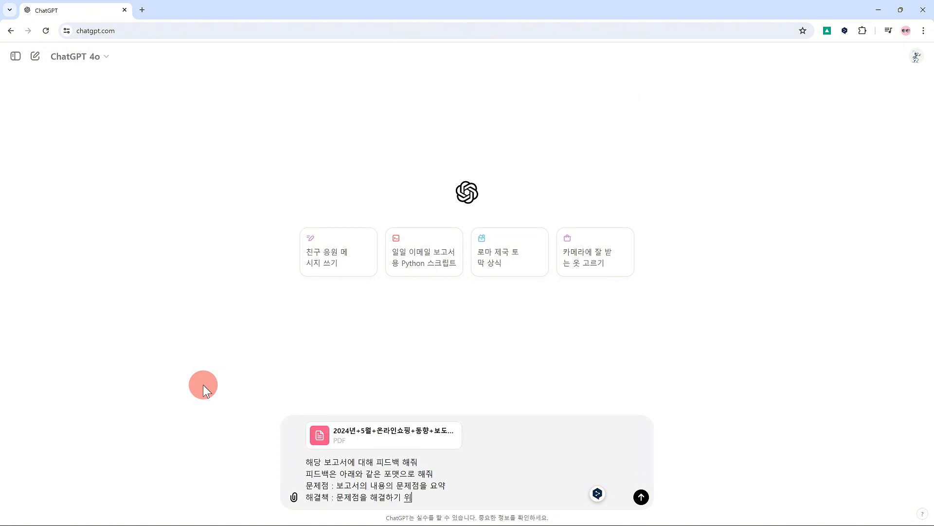
type("시")
key("Return")
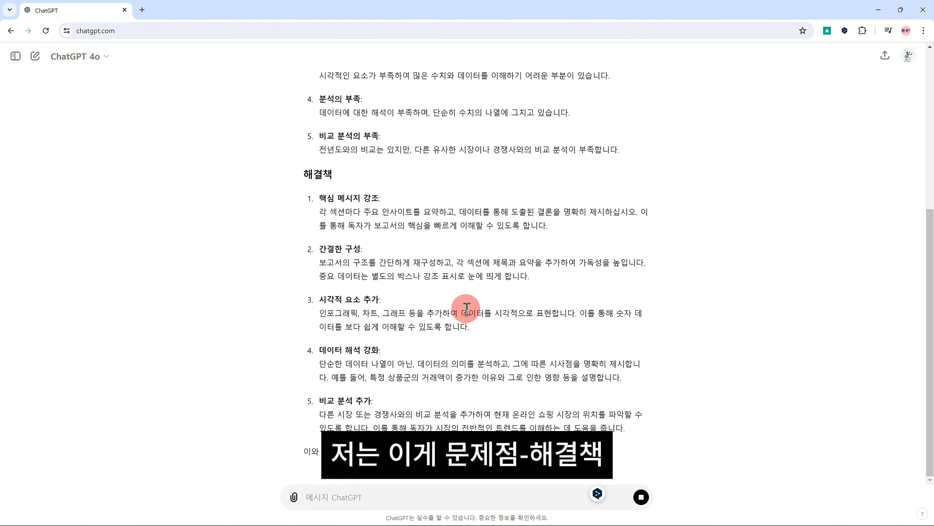
Step: Examine the 문제점 and 해결책 sections of the reply and compare them with the format requested in the prompt
scroll(579, 323, "up", 5)
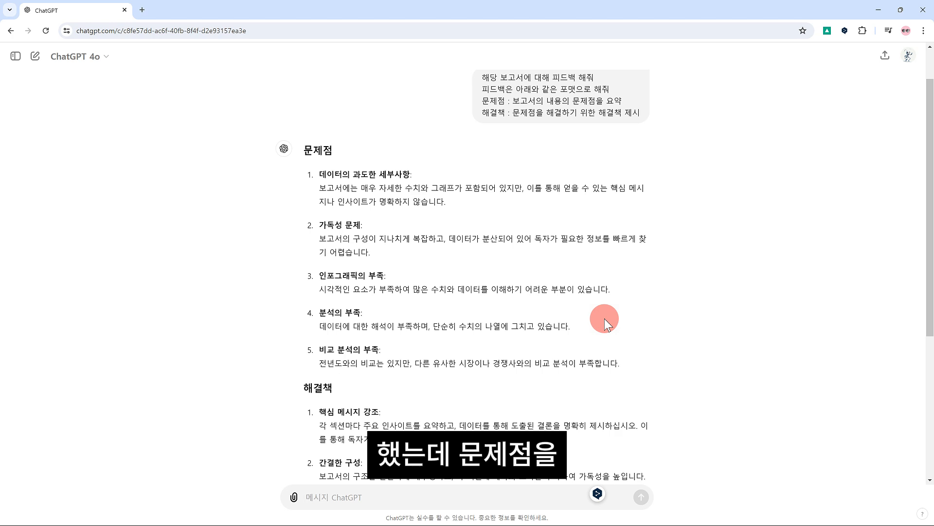
scroll(604, 318, "down", 5)
scroll(590, 335, "up", 5)
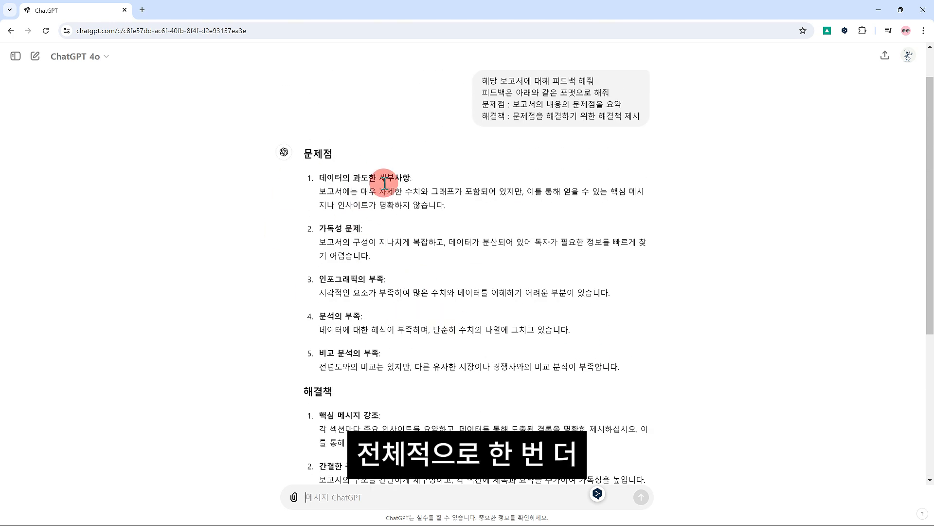
scroll(465, 326, "down", 5)
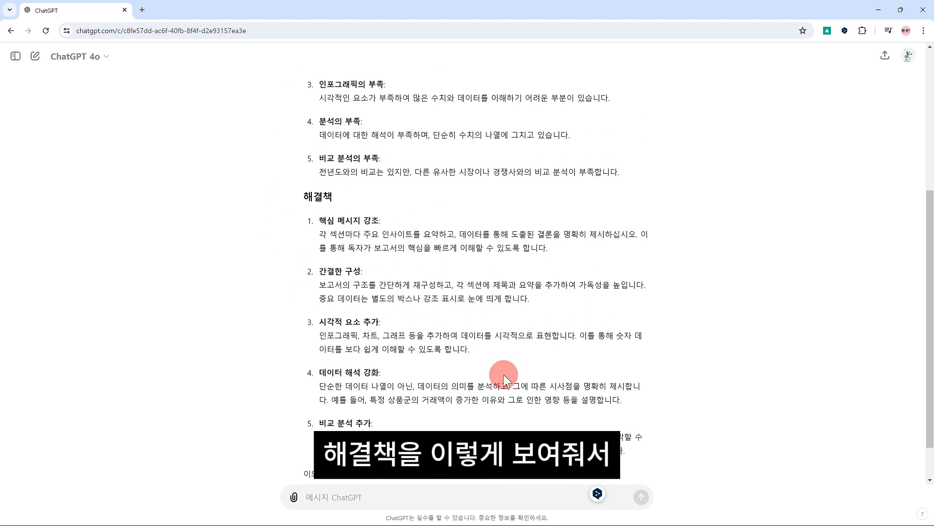
scroll(535, 396, "up", 1)
scroll(487, 396, "up", 3)
scroll(449, 298, "down", 3)
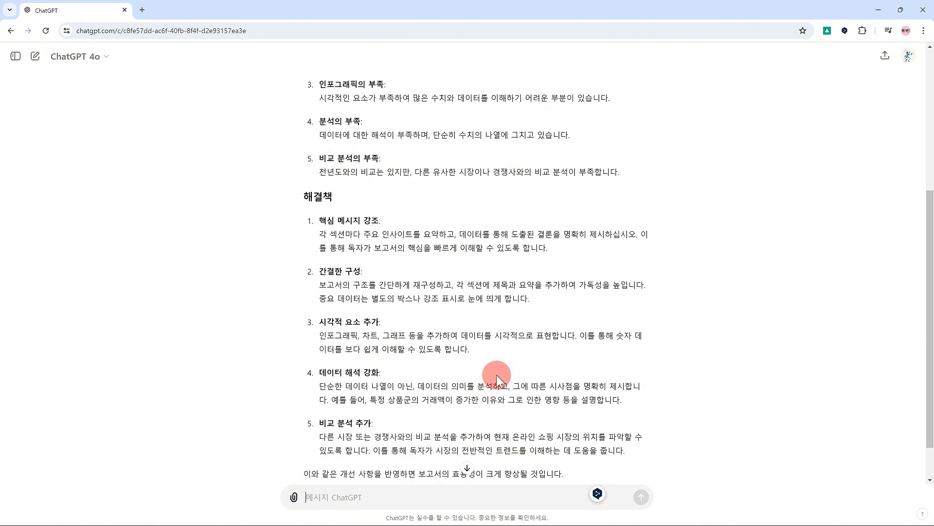
scroll(495, 376, "up", 4)
scroll(428, 267, "down", 1)
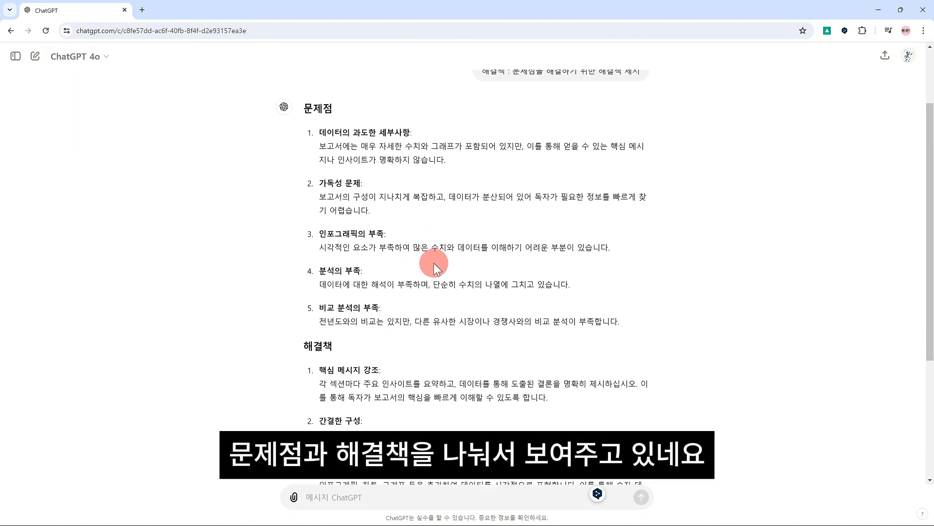
scroll(484, 130, "up", 2)
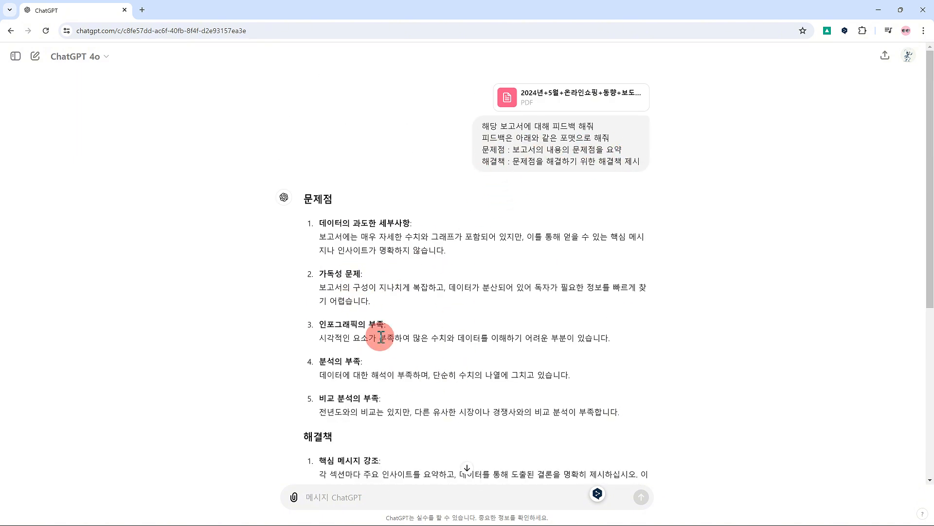
scroll(380, 335, "down", 5)
scroll(414, 387, "up", 3)
scroll(413, 270, "up", 1)
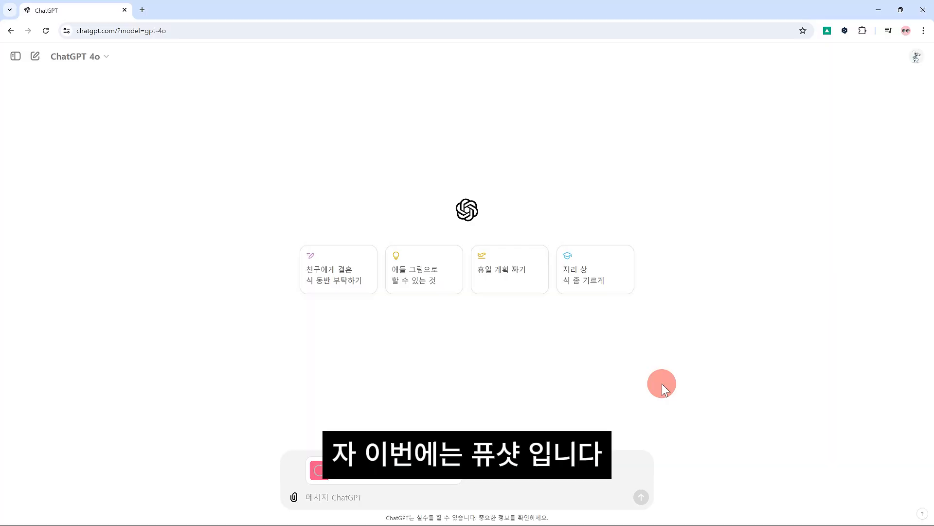
Step: Paste the report feedback prompt with its 문제점 and 해결책 format lines into the new chat, followed by two line breaks
left_click(348, 497)
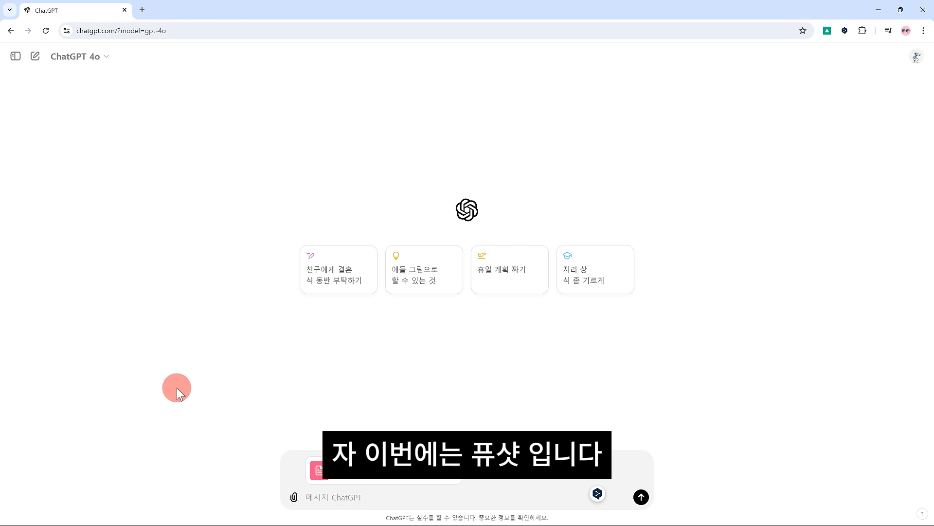
key("ctrl+v")
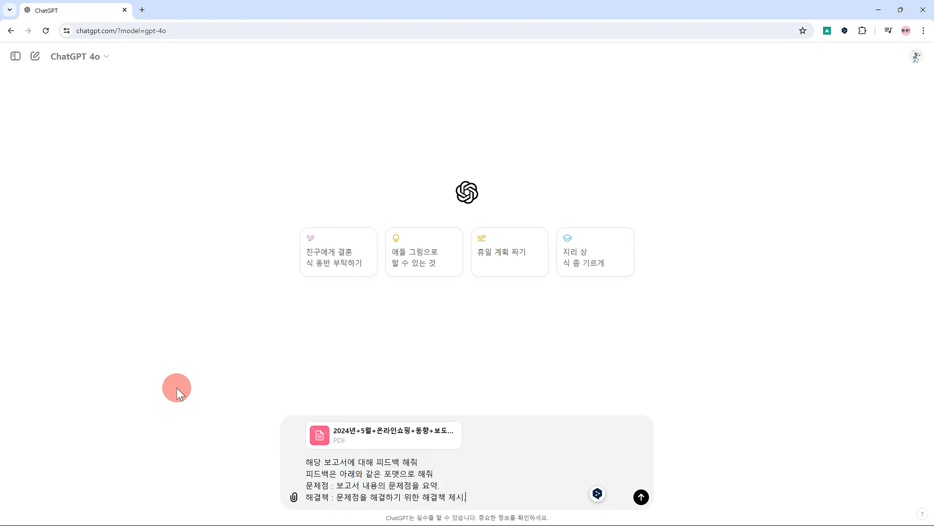
key("shift+Return")
key("shift+Return")
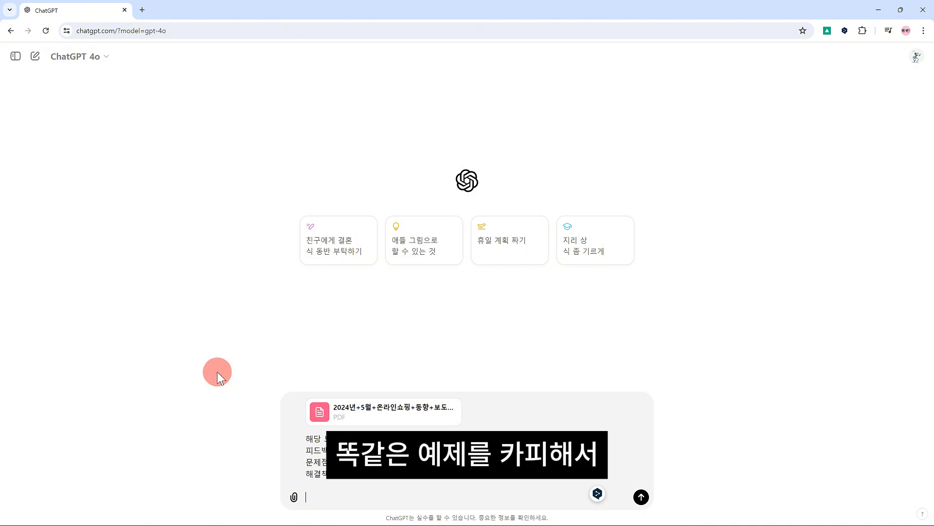
Step: Duplicate the 문제점 and 해결책 format lines below the blank line at the end of the prompt
left_click_drag(309, 459, 465, 473)
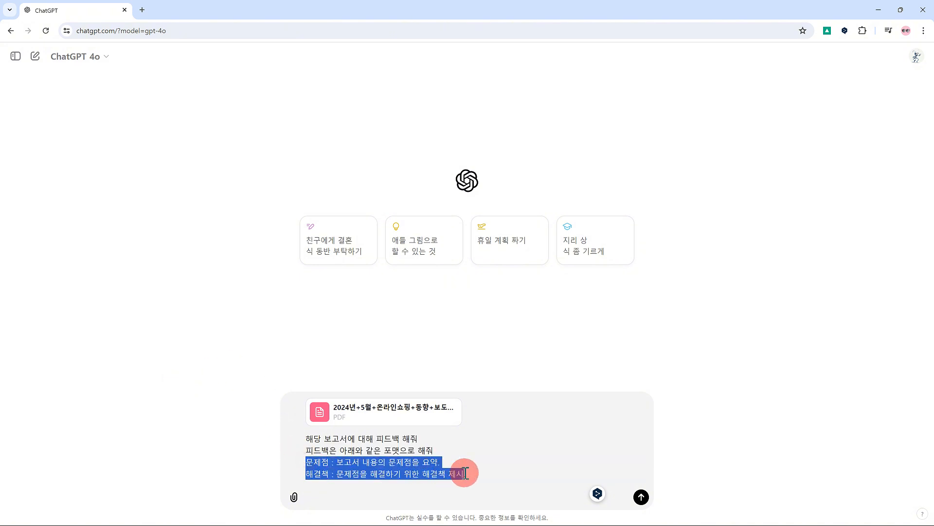
key("ctrl+c")
left_click(327, 496)
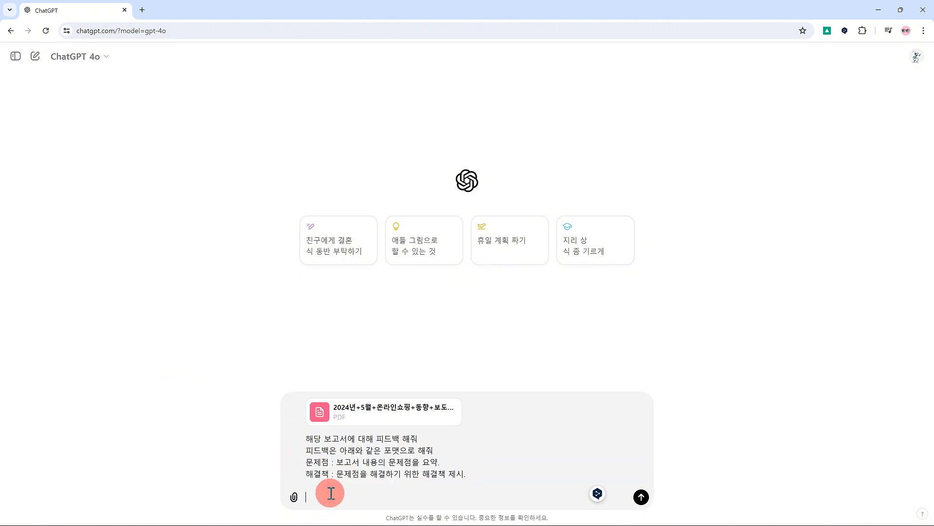
key("ctrl+v")
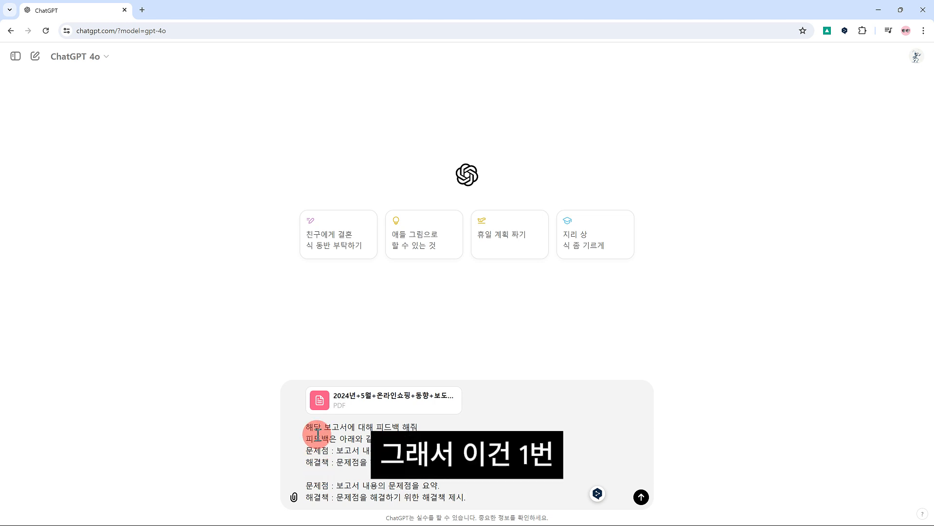
Step: Label the format lines 문제점1, 해결책1, 문제점2 and 해결책2, send the prompt and review the reply
left_click(329, 450)
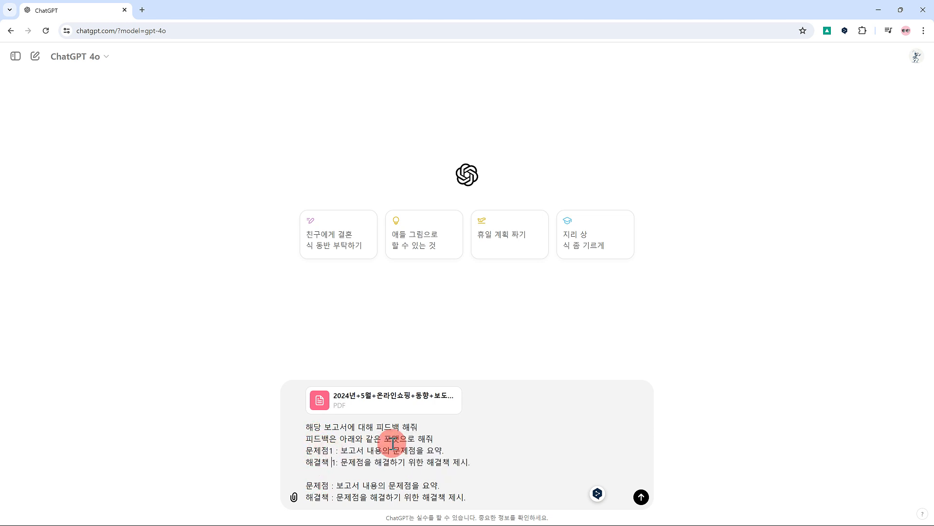
key("Down")
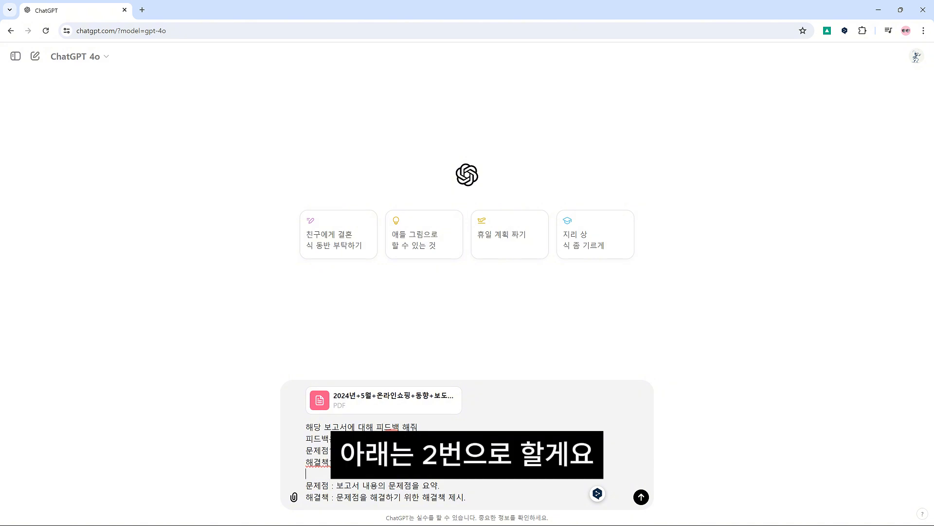
left_click(393, 444)
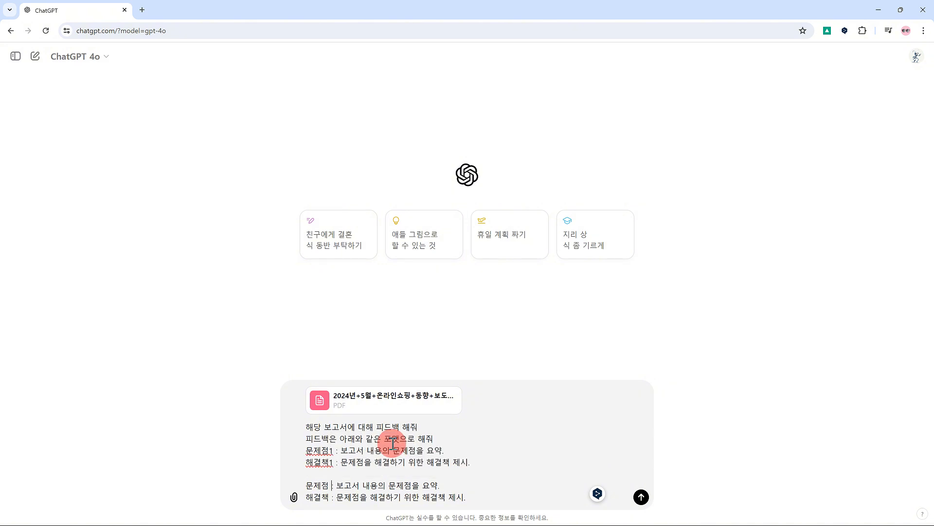
key("Left")
key("Left")
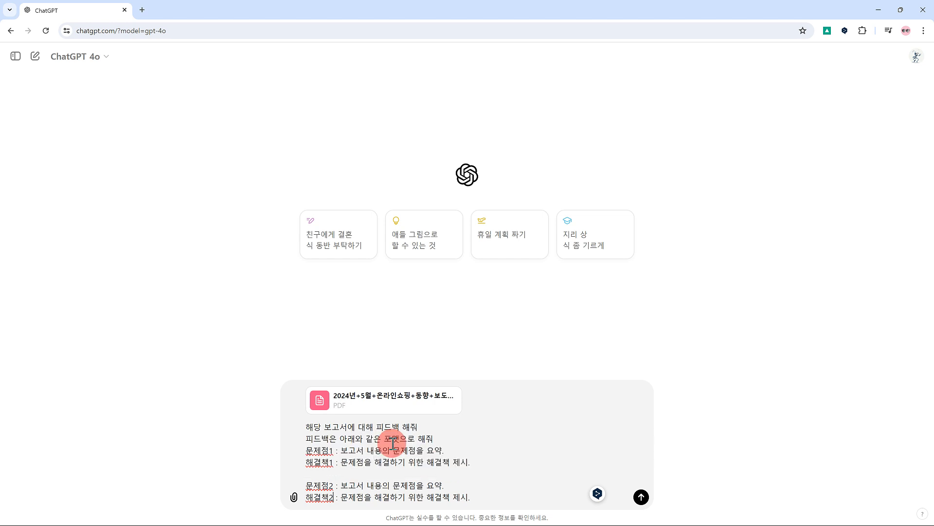
key("Return")
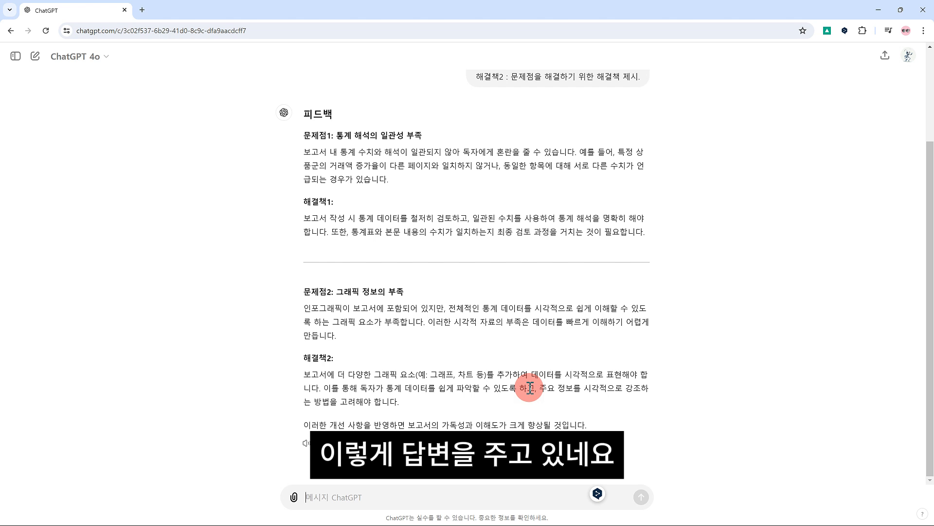
scroll(534, 373, "up", 3)
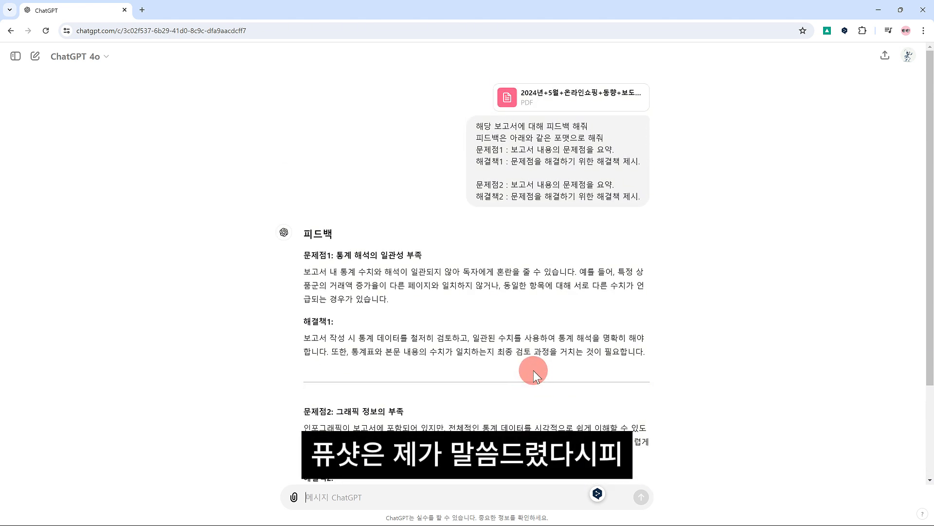